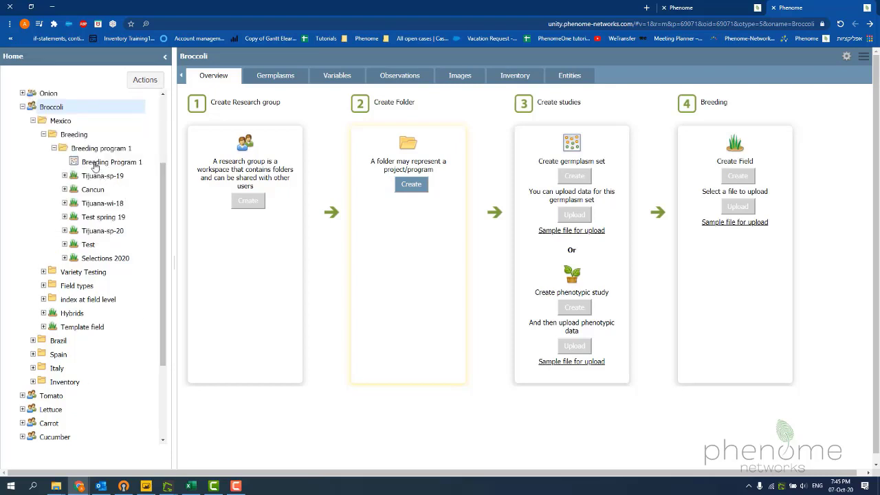
Export the Breeding Program 1 germplasm table from the Broccoli research group and open the downloaded file in Excel.
click(96, 165)
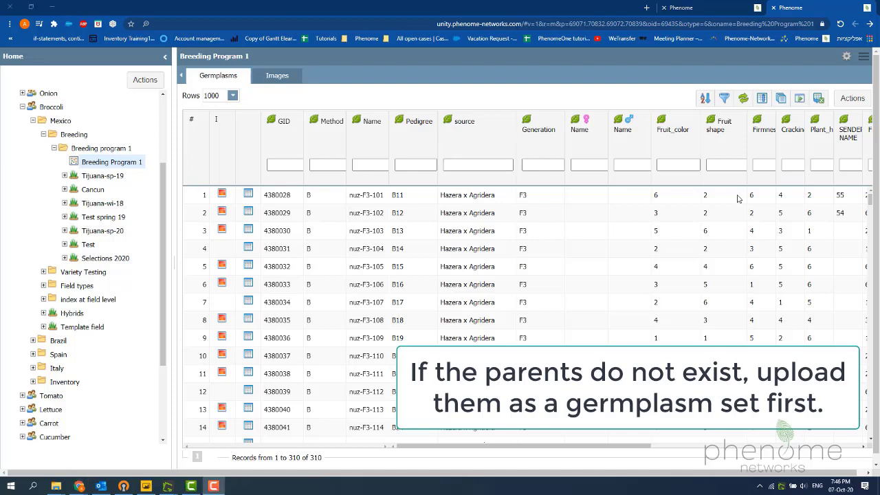
click(820, 102)
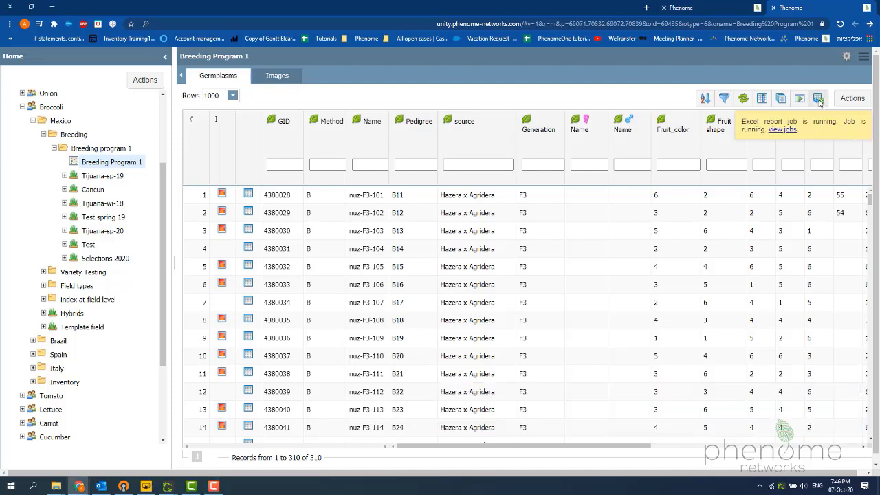
click(845, 62)
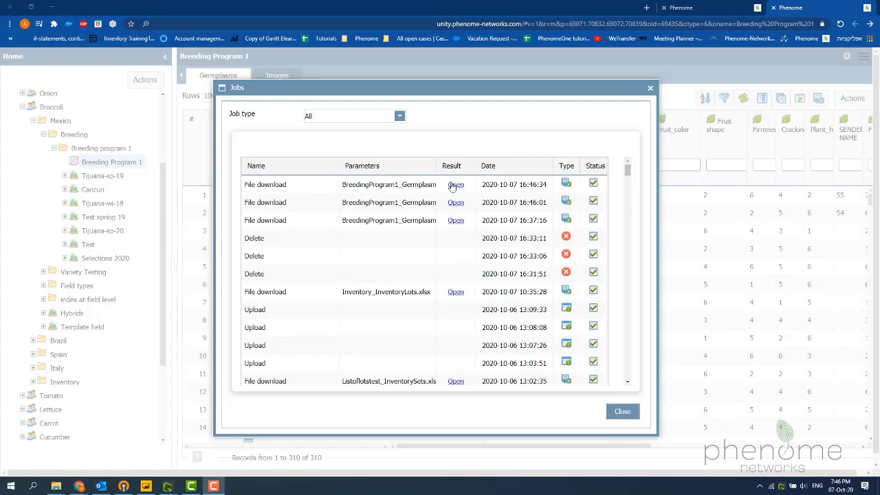
click(455, 185)
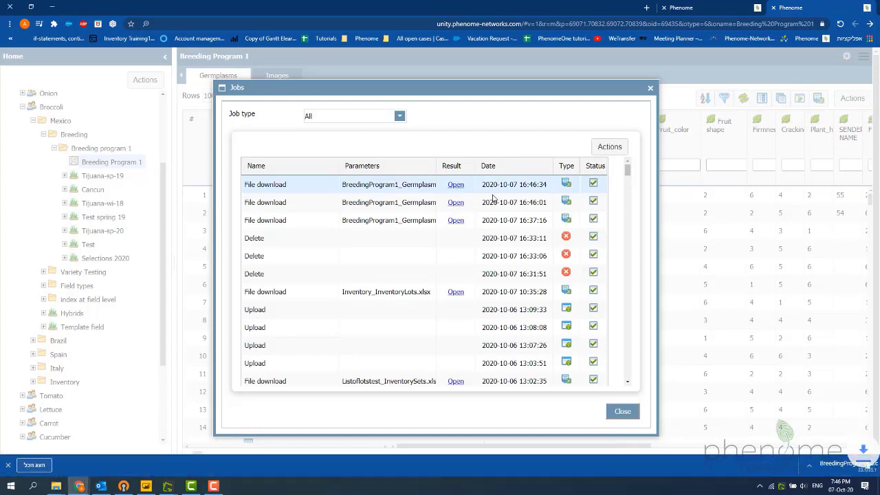
click(829, 468)
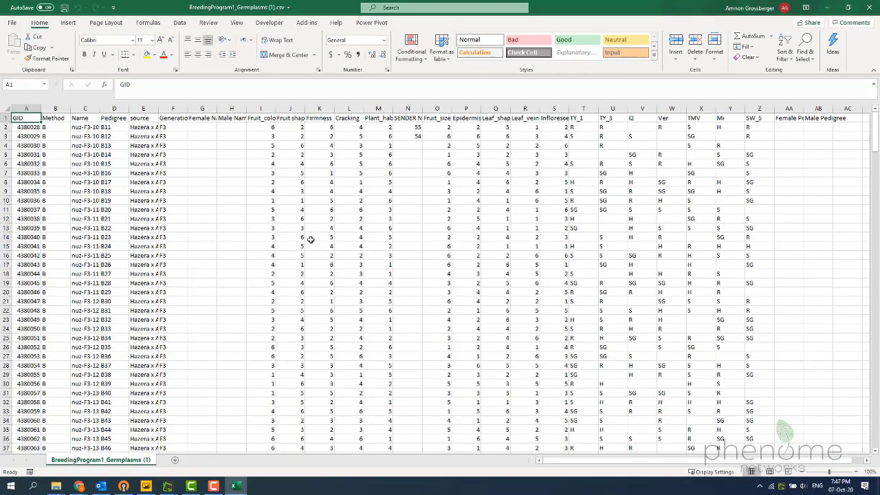
Save the germplasm file in CSV (Comma delimited) format under the same name, replacing the existing file.
click(13, 23)
click(45, 146)
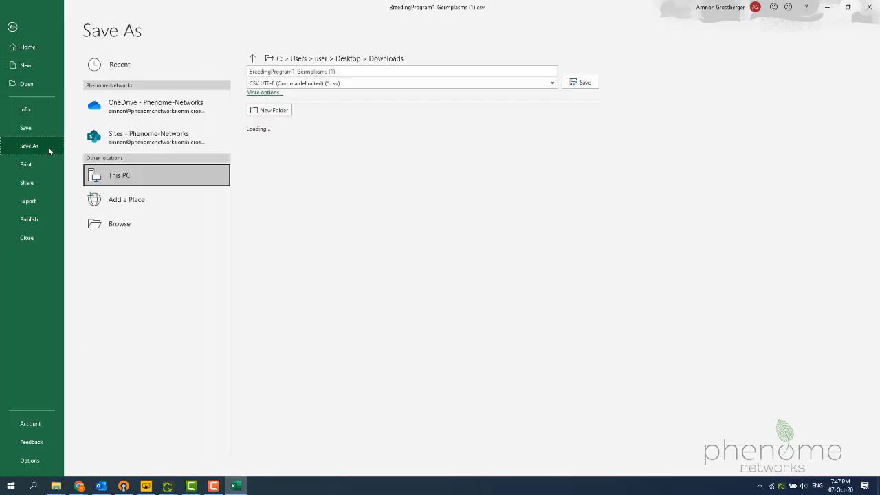
click(323, 83)
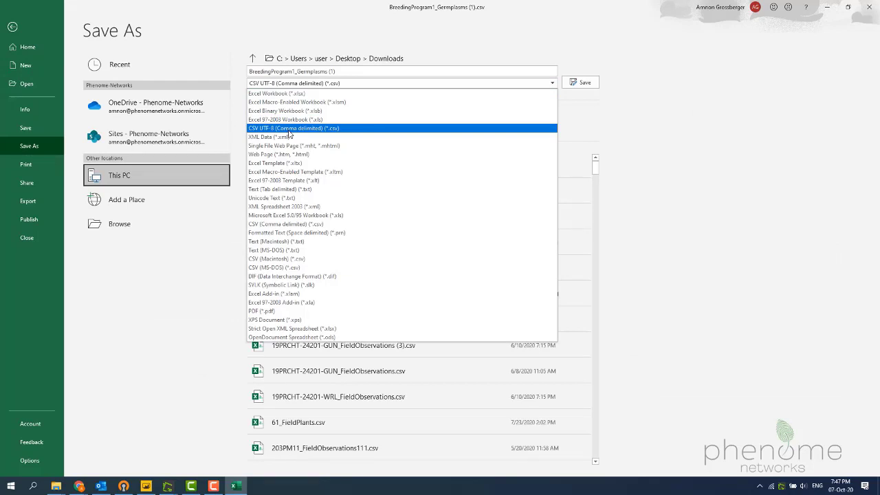
click(302, 226)
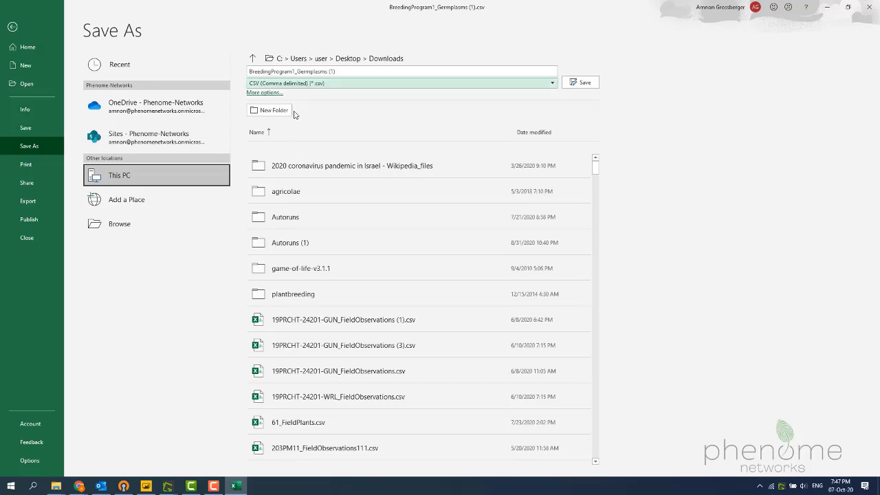
click(584, 84)
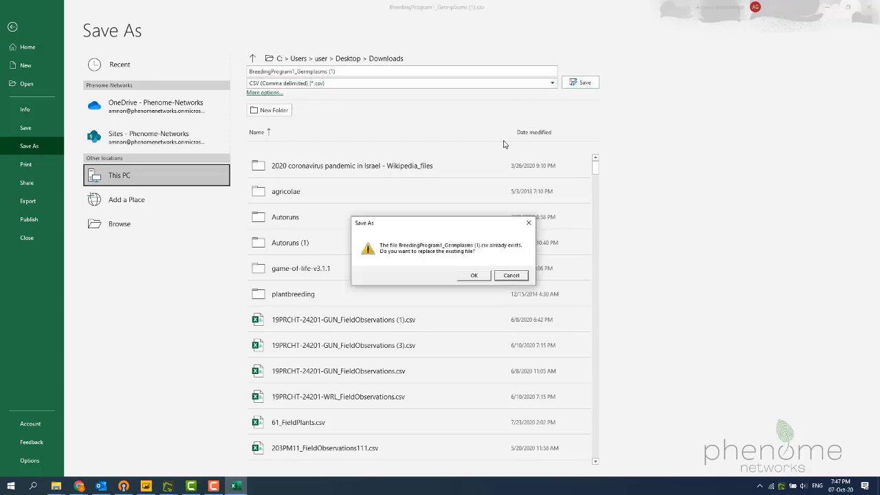
click(467, 277)
Remove all germplasm records from row 18 downward and fit the Name column's width to its contents.
click(192, 181)
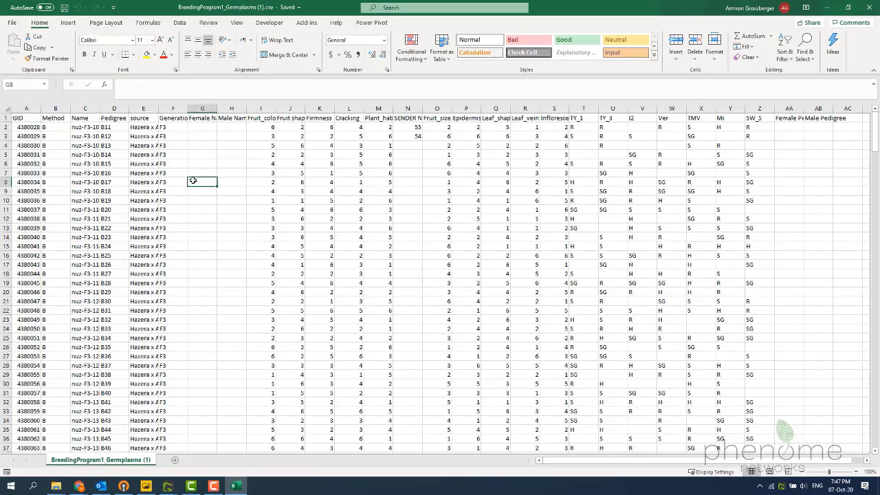
click(24, 274)
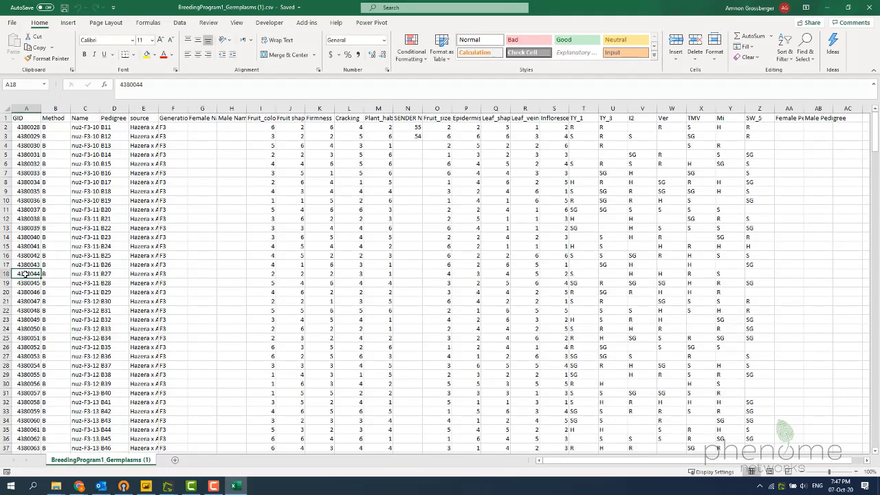
key(ctrl+shift+Right)
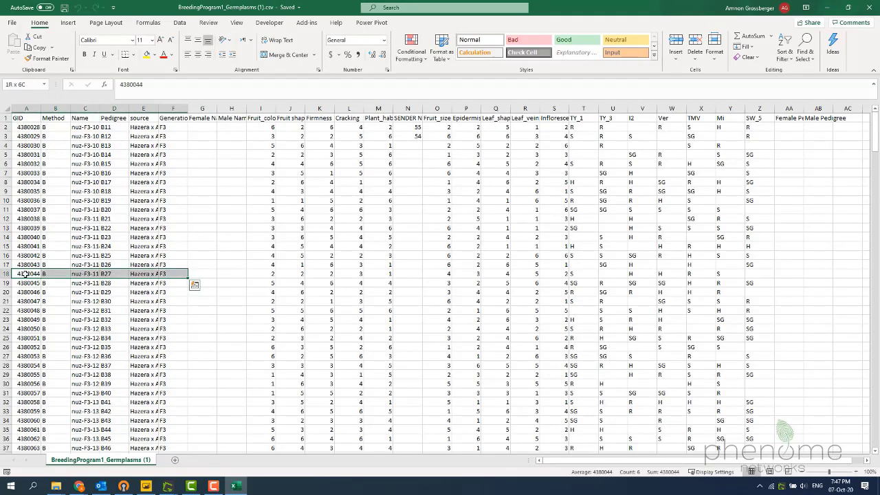
key(ctrl+shift+Down)
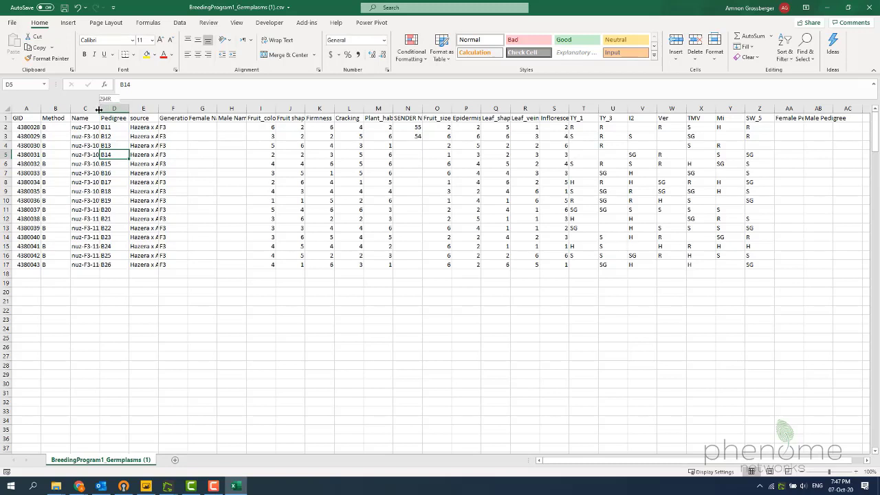
double_click(100, 110)
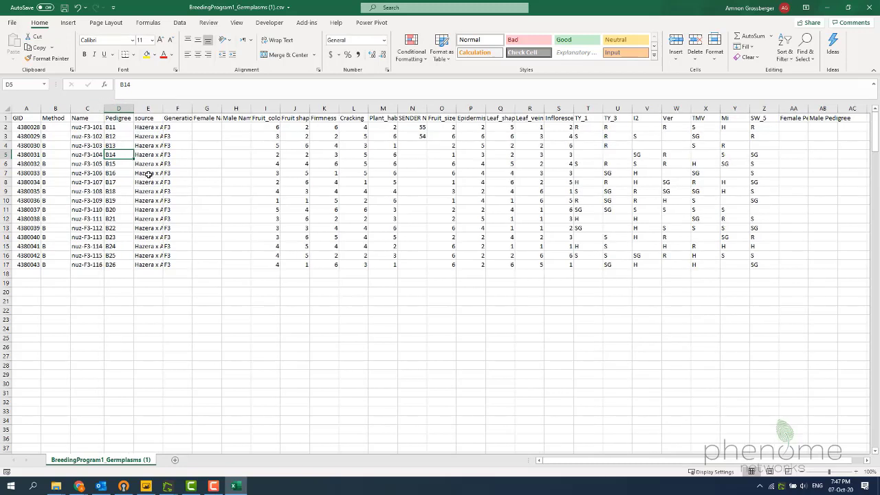
click(195, 162)
Set the Method to S for all germplasms in rows 2 to 17.
click(55, 126)
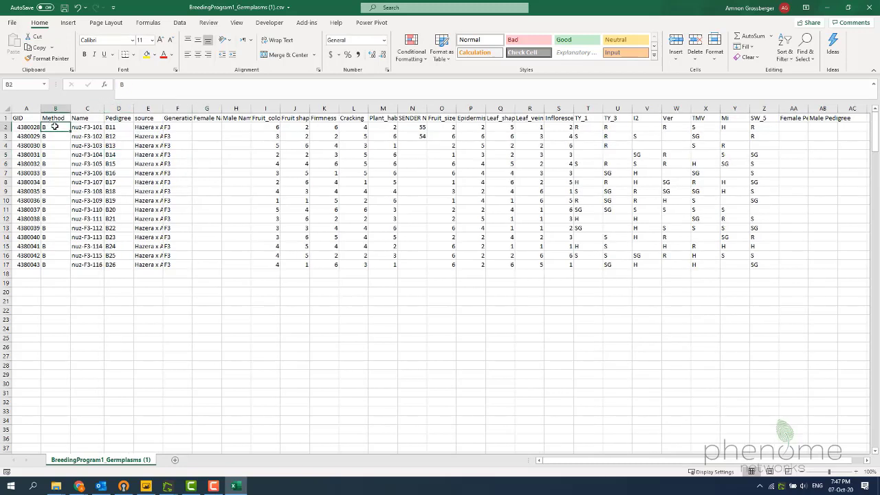
text(S)
key(ctrl+Return)
key(ctrl+c)
drag(53, 136, 53, 260)
key(ctrl+v)
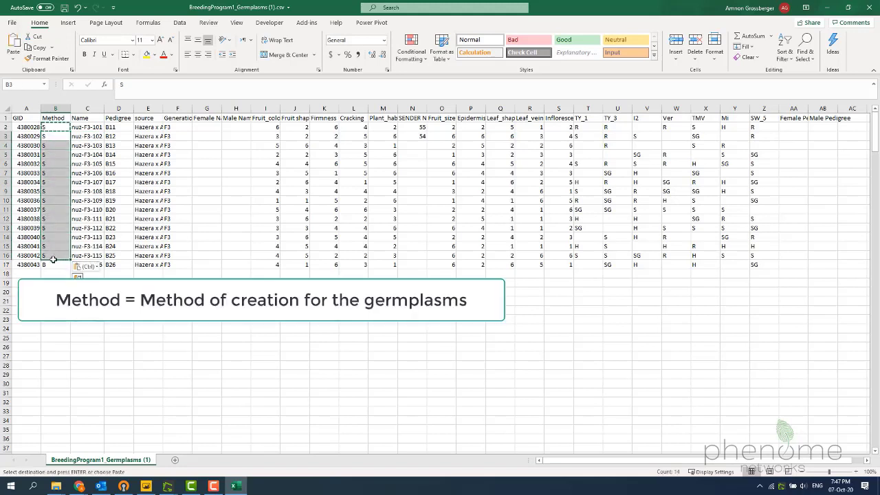
click(52, 264)
key(Return)
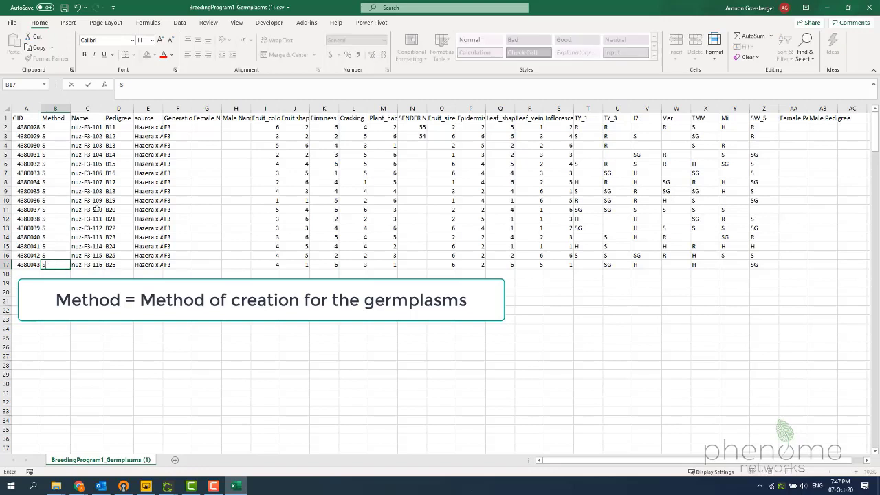
click(121, 198)
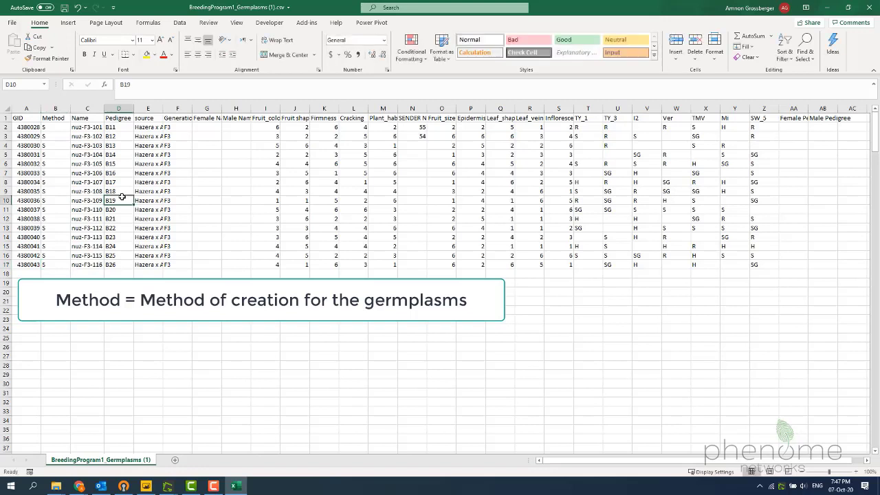
Set Fruit_color to 5 for all germplasms in rows 2 to 17.
click(271, 128)
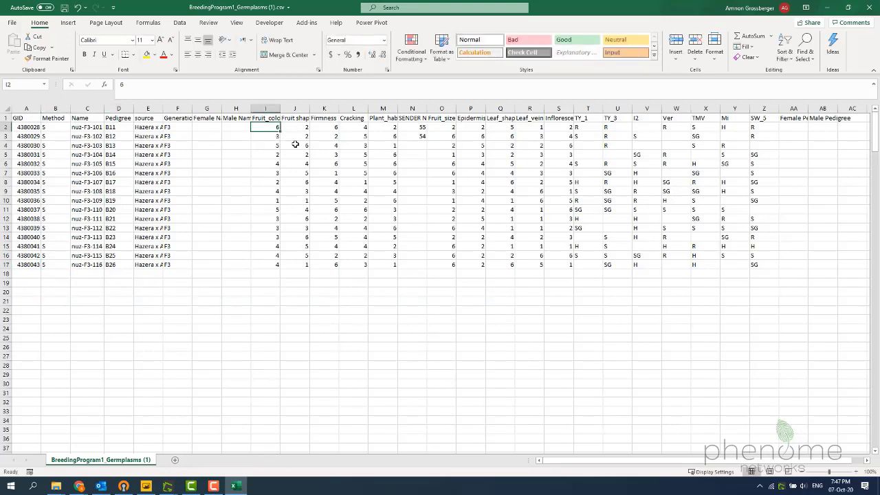
text(%)
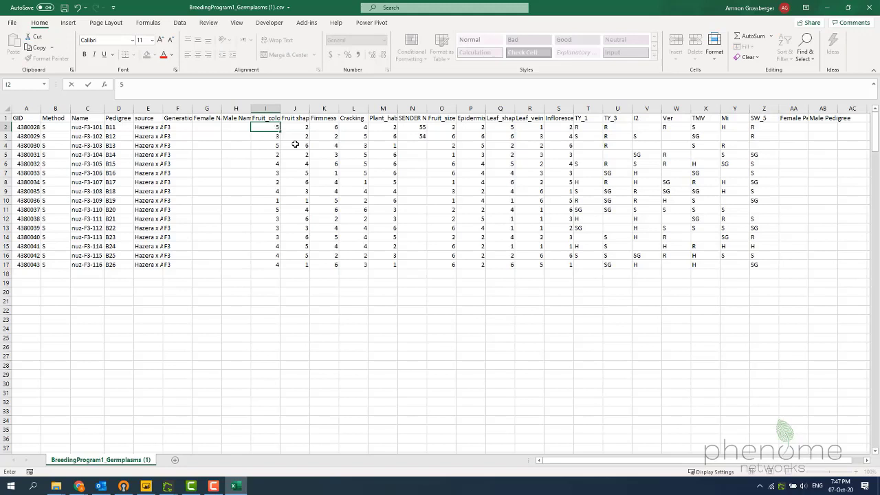
key(ctrl+Return)
key(ctrl+c)
key(shift+Down)
key(shift+Down)
key(shift+Down)
key(shift+Down)
key(shift+Down)
key(shift+Down)
key(shift+Down)
key(shift+Down)
key(shift+Down)
key(shift+Down)
key(shift+Down)
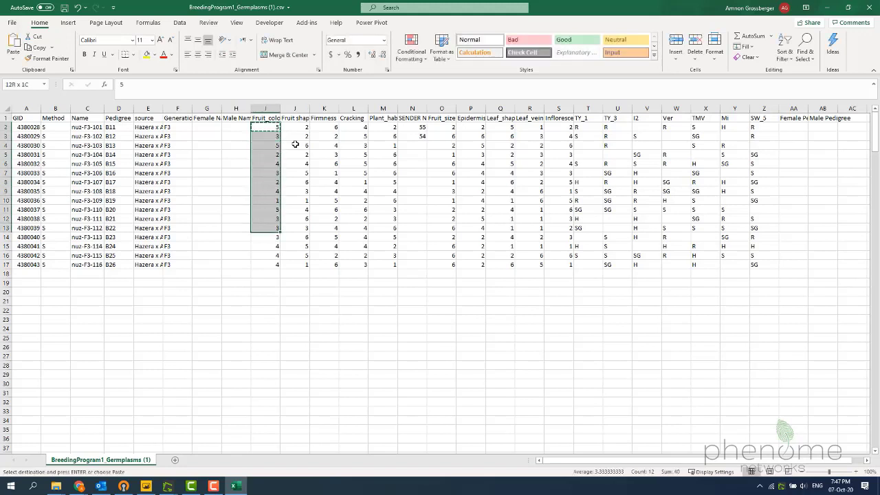
key(shift+Down)
key(shift+Down)
key(shift+Down)
key(shift+Down)
key(ctrl+v)
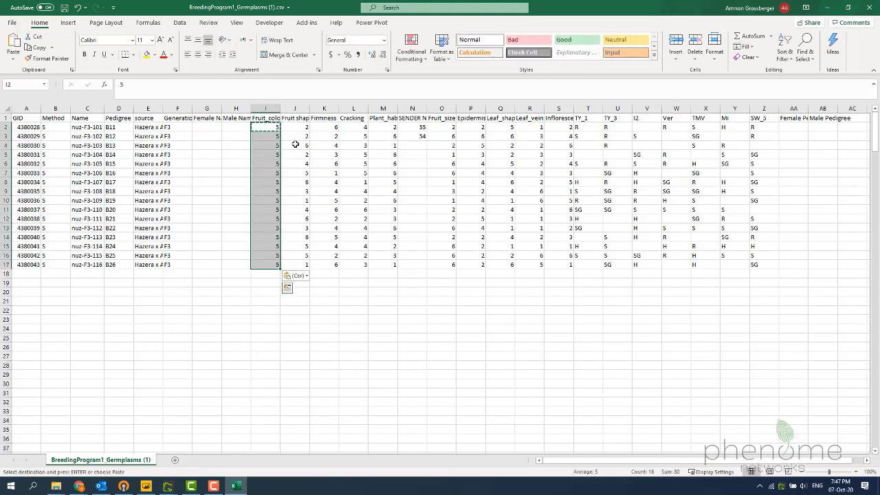
Delete all columns from Fruit shape onward and fit the Fruit_color and Female Name column widths to their contents.
click(412, 172)
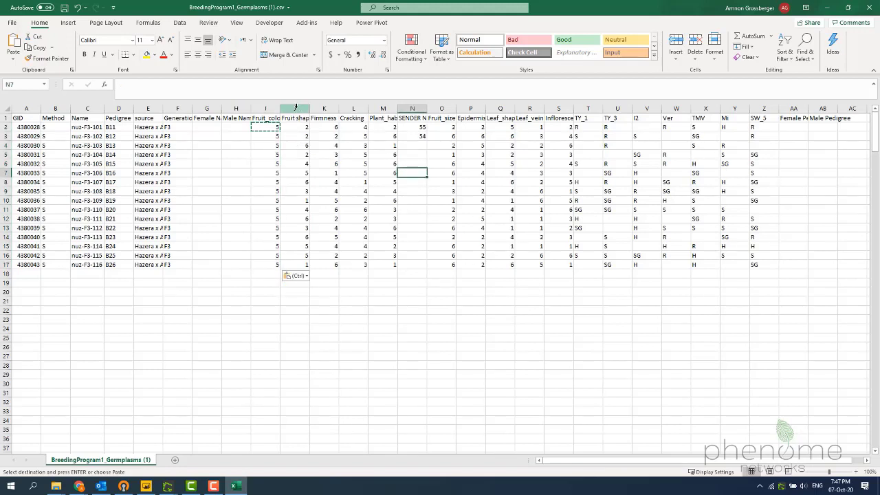
drag(294, 108, 853, 147)
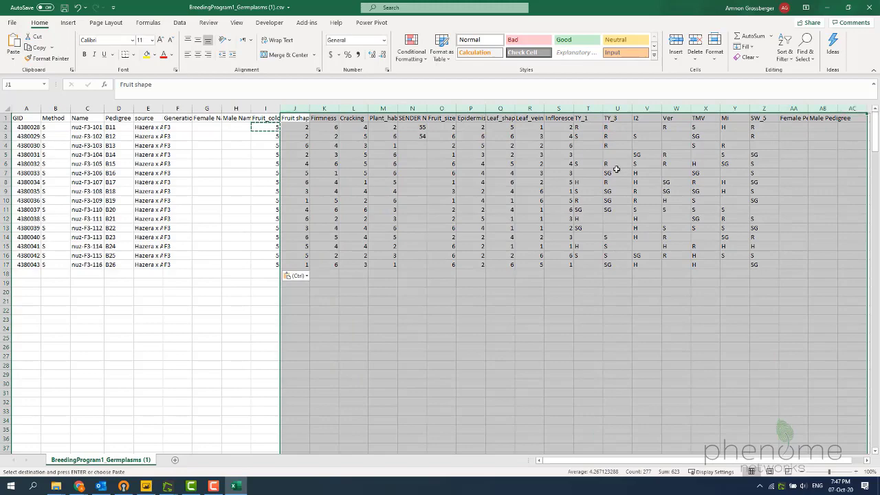
right_click(570, 167)
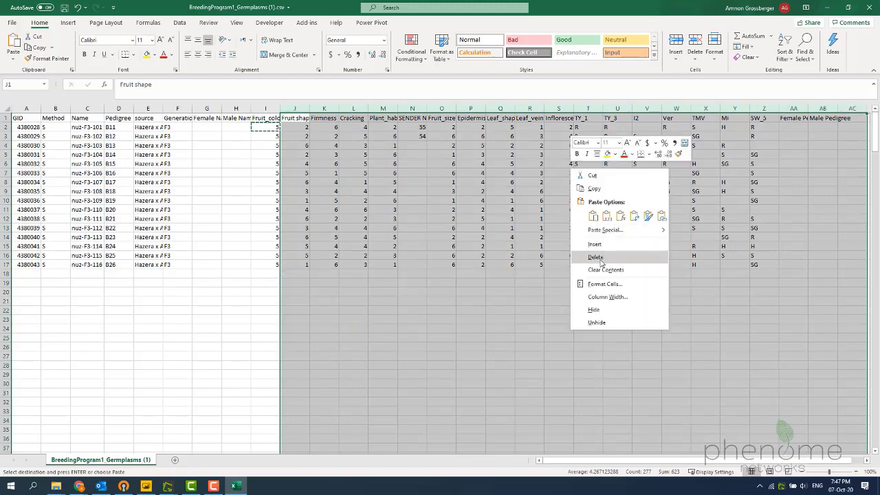
click(595, 257)
click(324, 163)
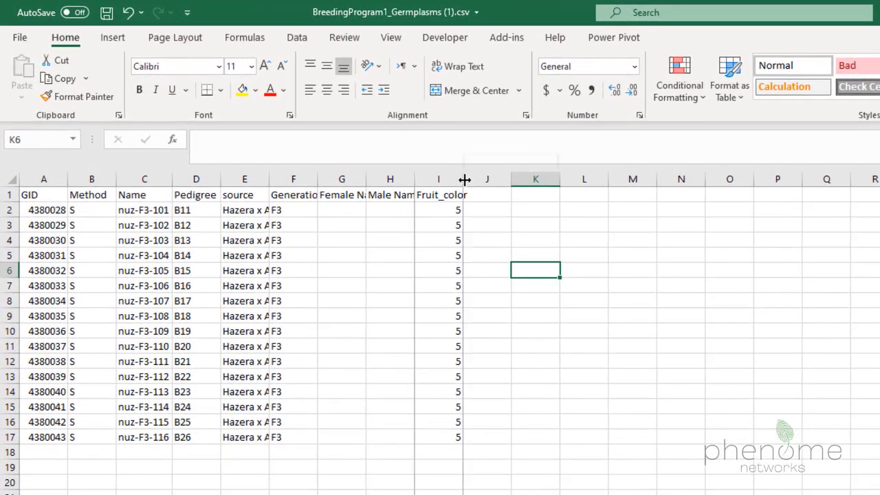
double_click(464, 179)
double_click(366, 180)
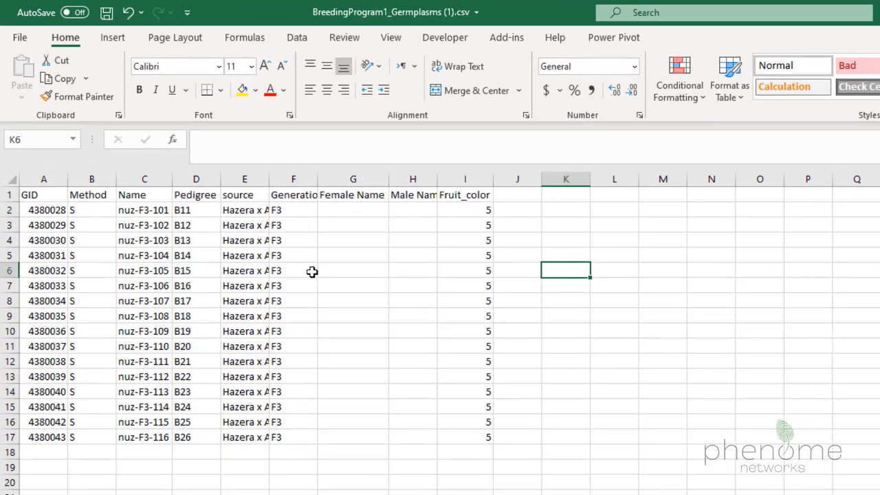
Copy the name nuz-F3-104 into the Female Name cells G2 to G4.
click(139, 257)
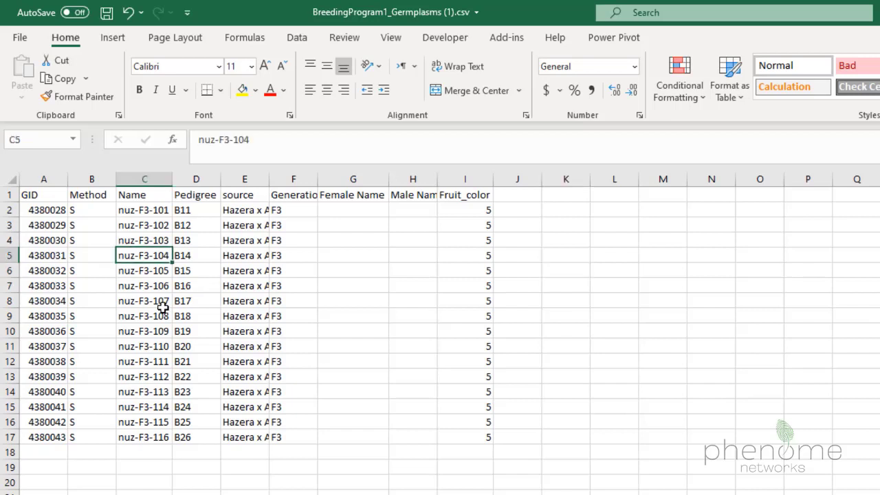
key(ctrl+c)
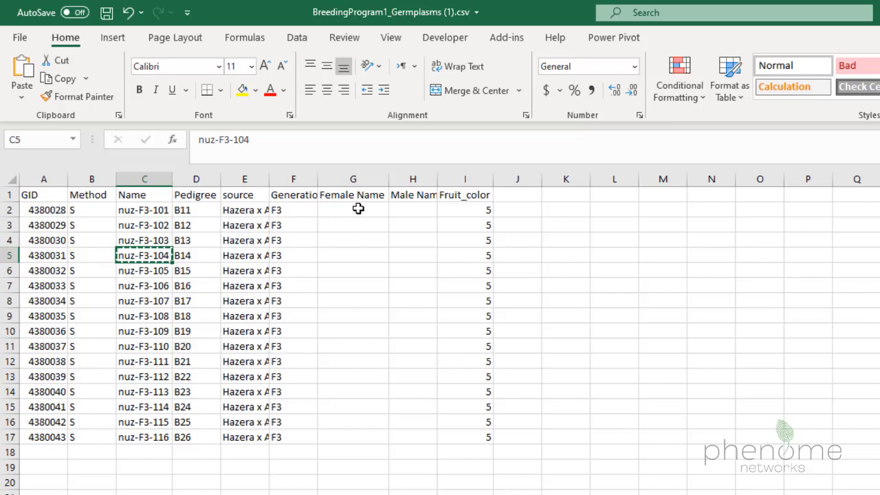
drag(360, 207, 354, 241)
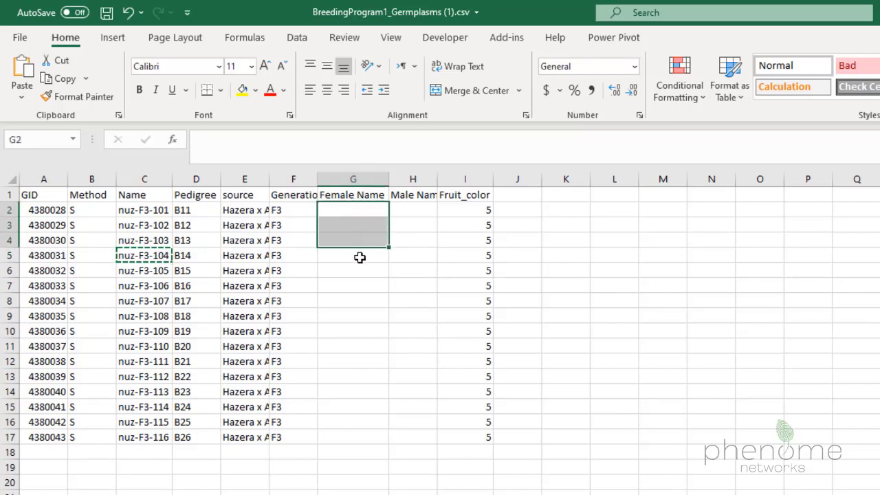
key(ctrl+v)
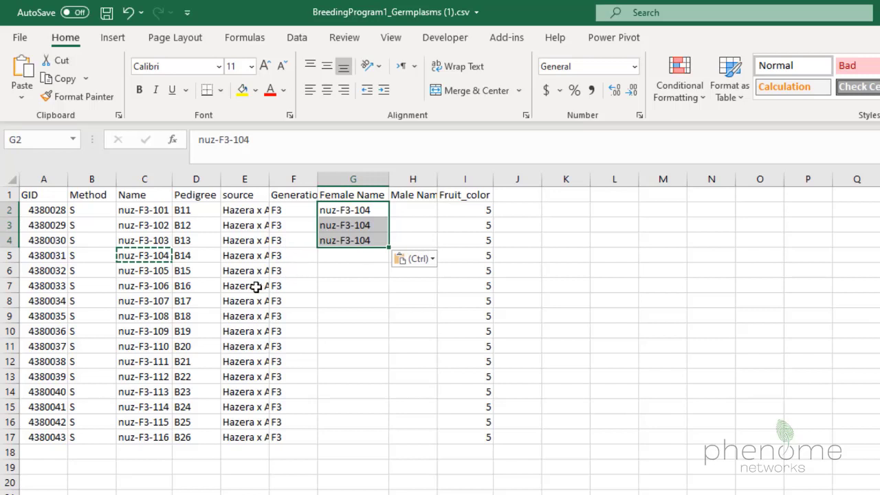
Change the Generation of nuz-F3-106 in cell F7 to F4 and save the CSV file.
click(287, 285)
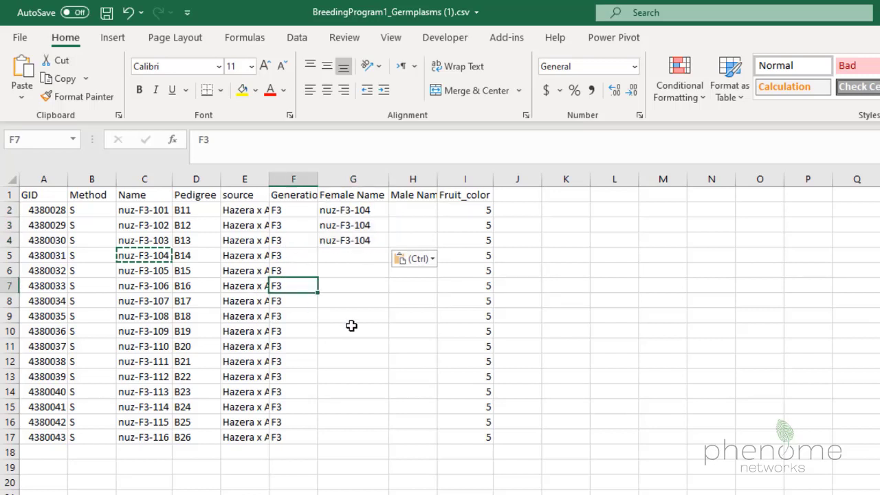
key(F2)
key(BackSpace)
text(4)
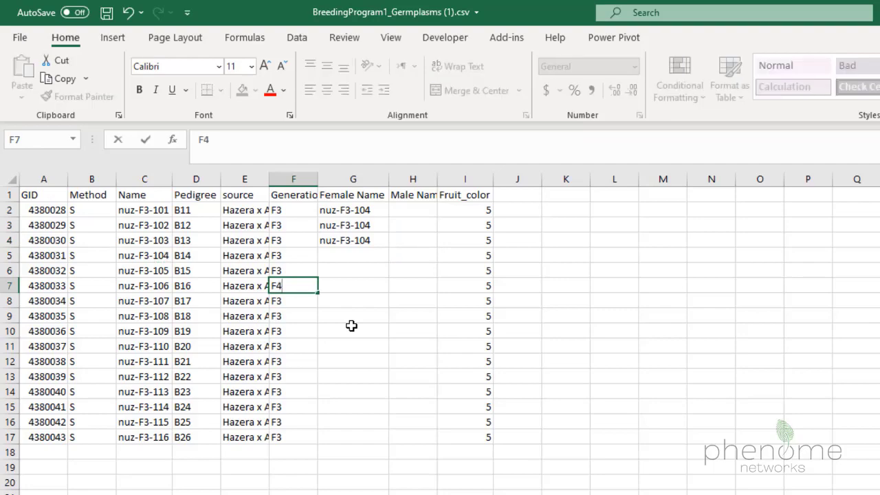
click(323, 364)
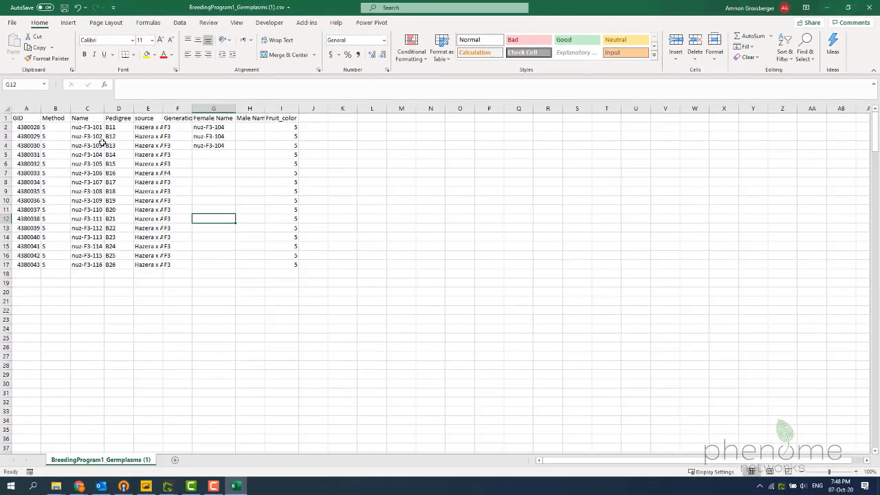
click(63, 8)
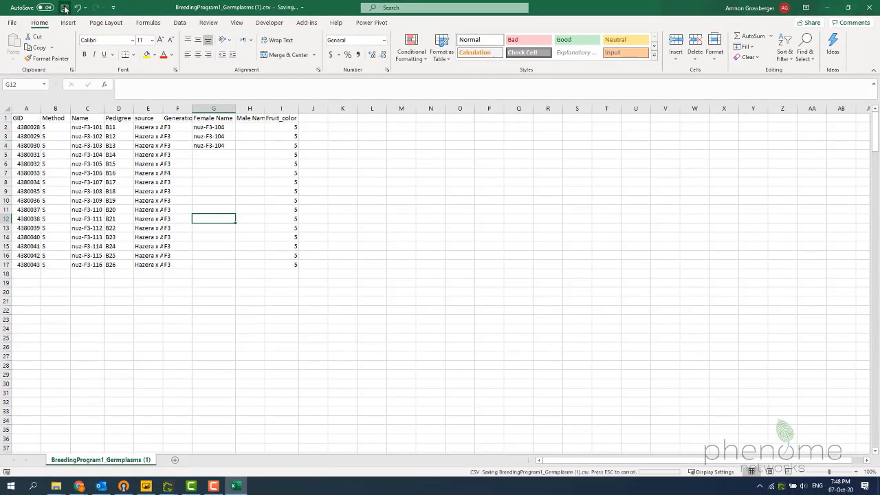
Switch to the Phenome window in Chrome and close the Jobs list.
mouse_move(80, 488)
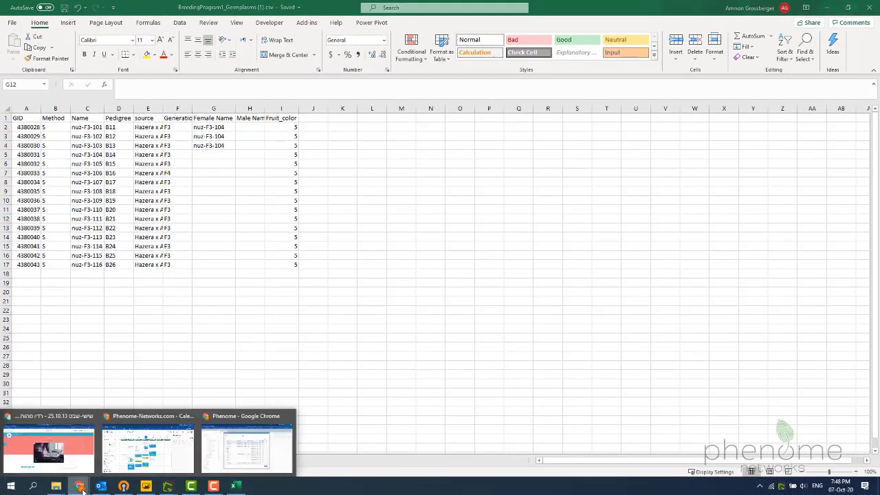
click(242, 444)
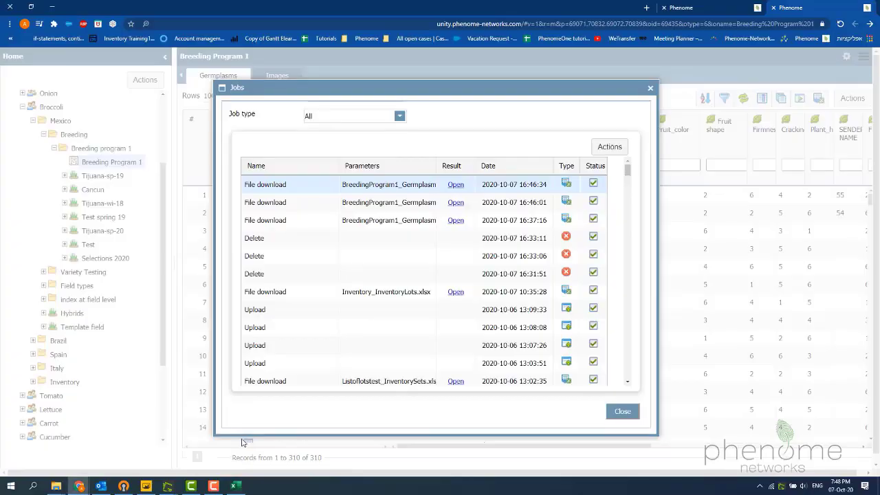
click(621, 411)
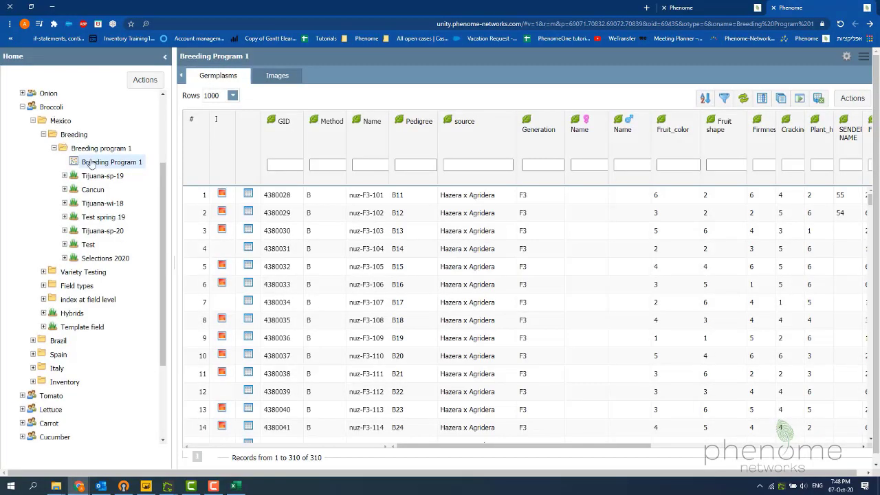
Start a germplasm data update for the Broccoli research group and upload the edited BreedingProgram1_Germplasms (1).csv in US/UK file format.
click(72, 146)
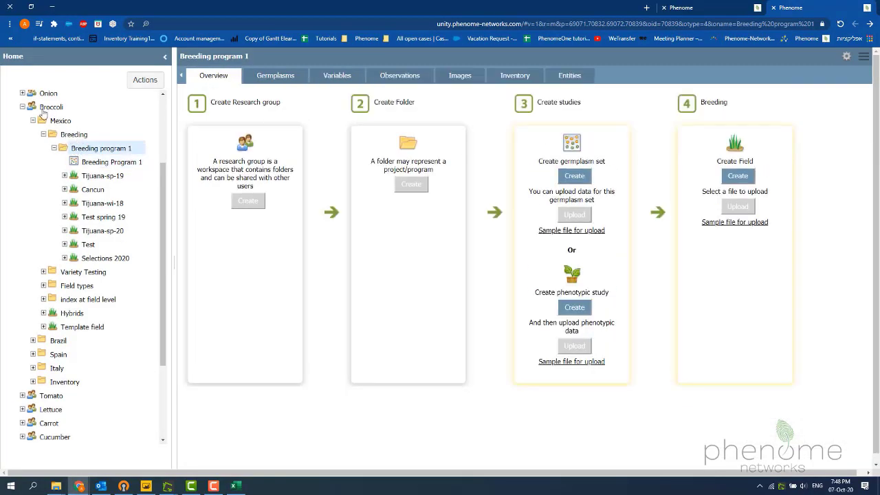
click(51, 107)
click(148, 80)
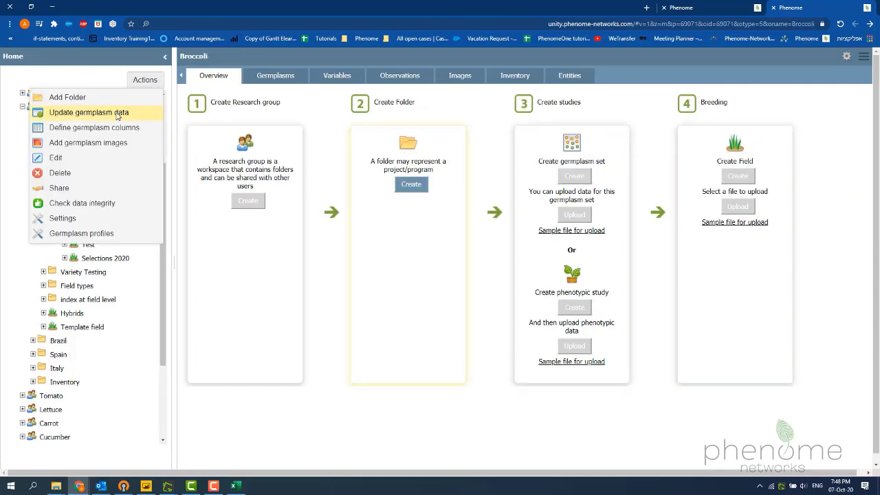
click(93, 114)
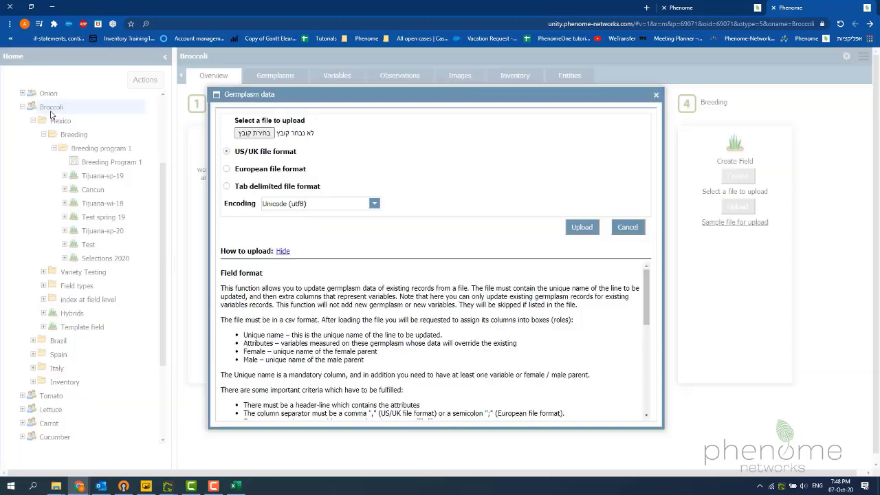
click(268, 137)
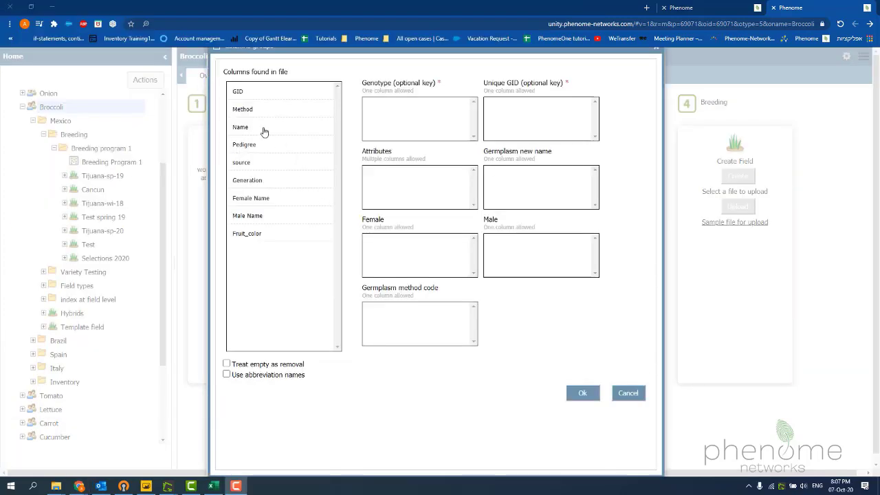
Assign the Name column to the Genotype key and the Method column to Germplasm method code.
click(258, 130)
drag(257, 130, 396, 114)
drag(241, 97, 500, 122)
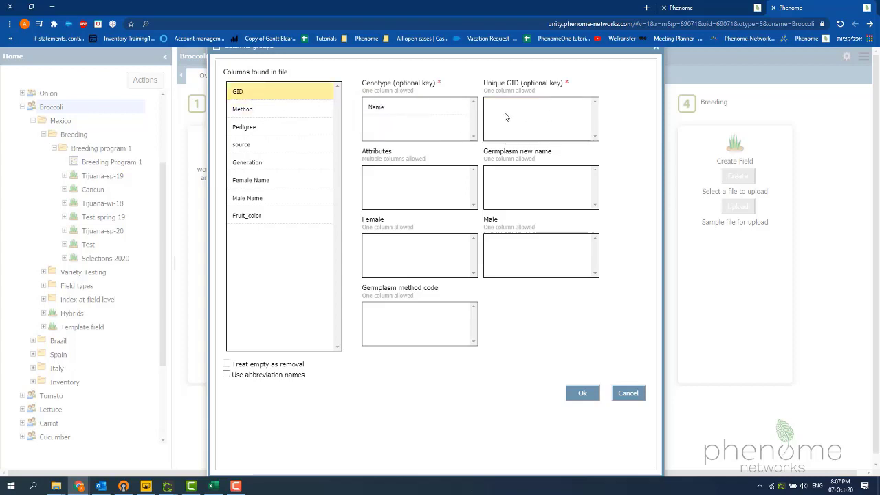
click(242, 112)
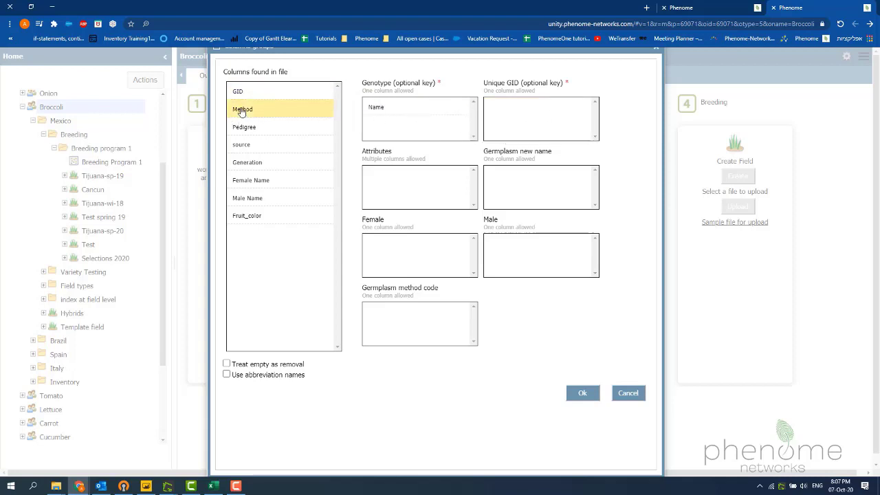
drag(242, 112, 397, 314)
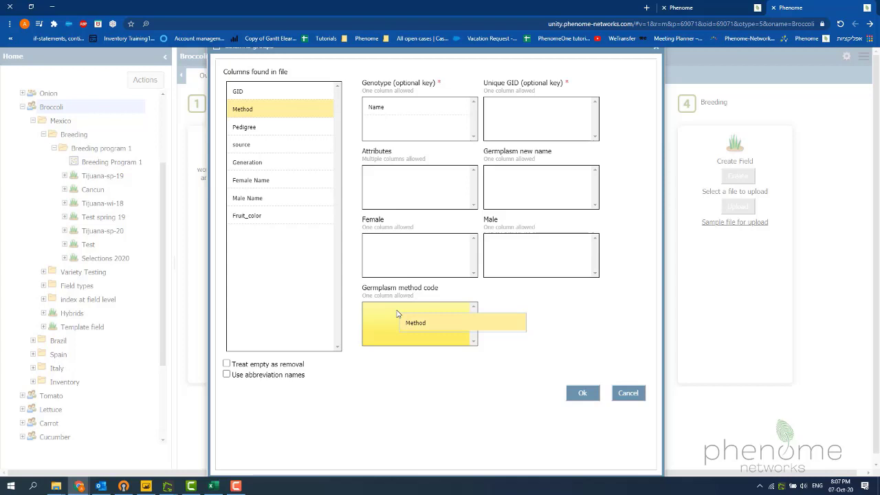
drag(396, 314, 397, 315)
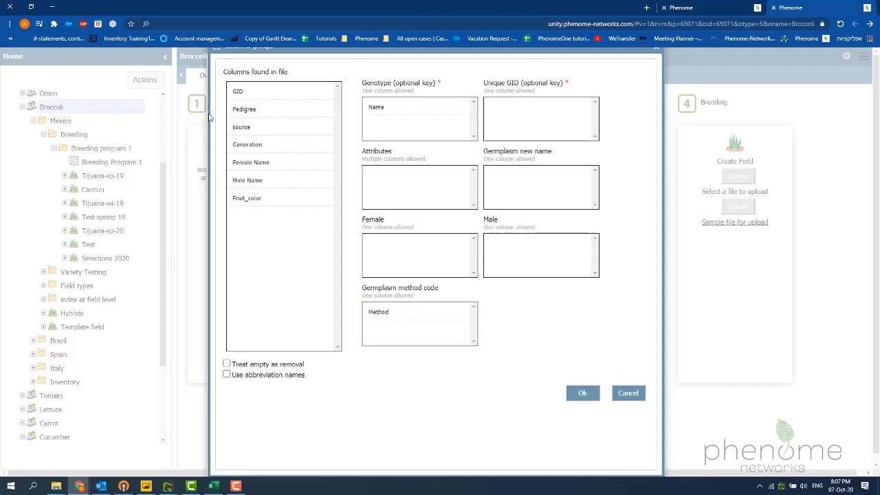
Assign Pedigree, Generation and Fruit_color to Attributes, and Female Name to Female.
click(245, 110)
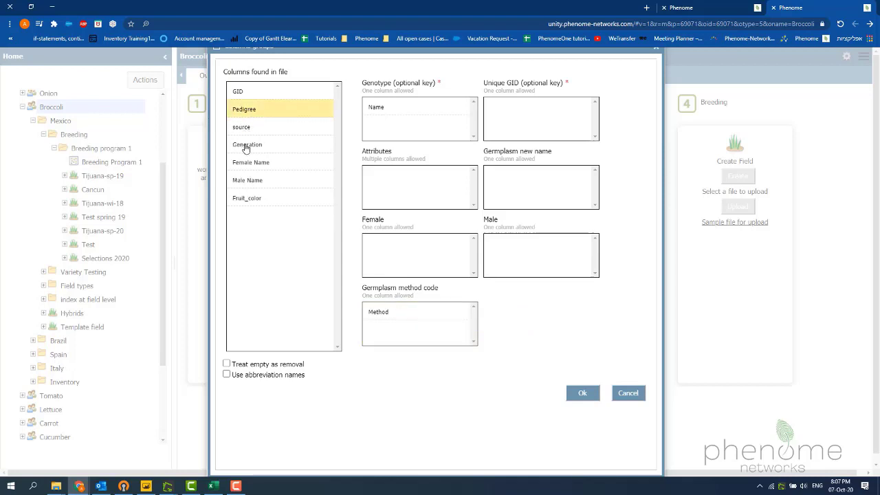
ctrl+click(245, 143)
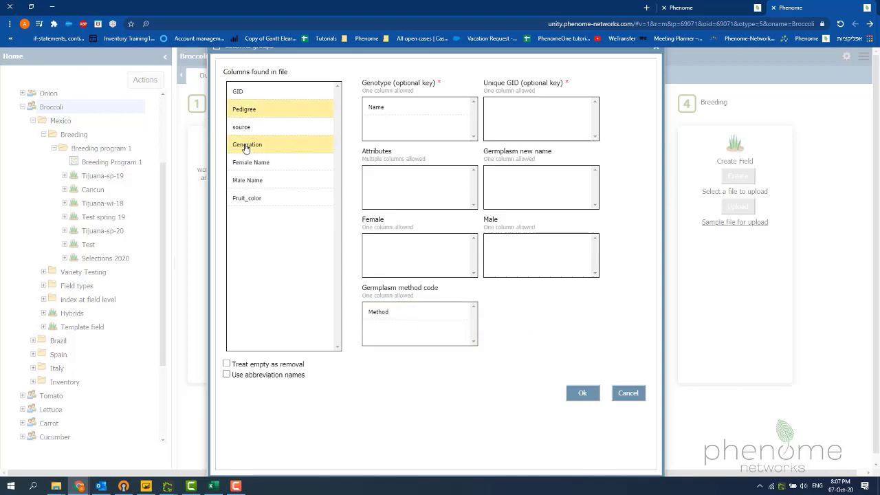
ctrl+click(248, 200)
drag(256, 146, 392, 180)
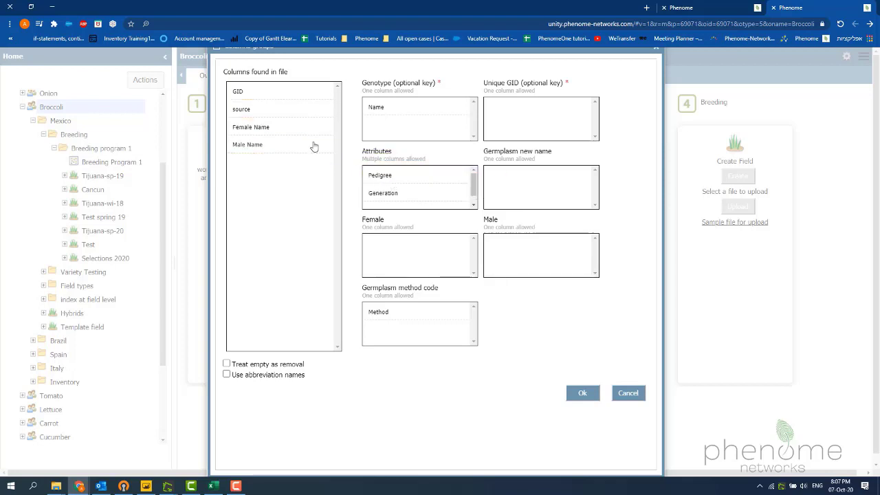
click(253, 128)
drag(264, 130, 383, 253)
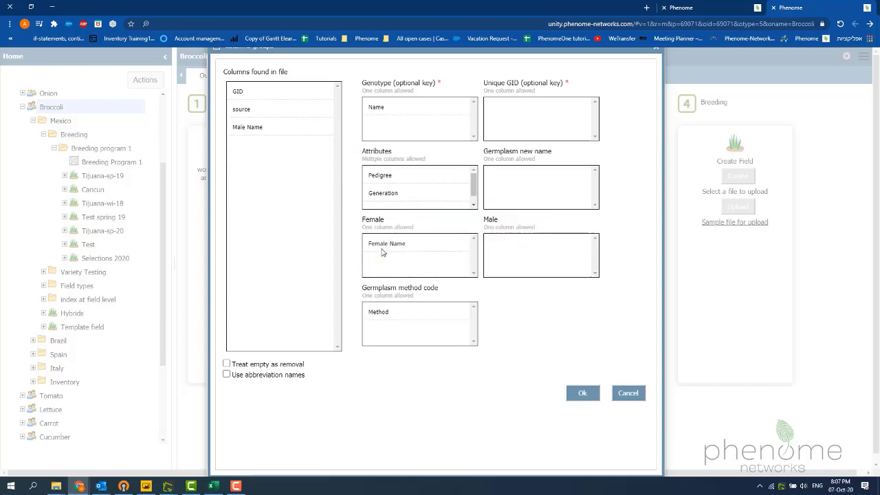
Run the germplasm update with the assigned columns and check its status in the Jobs list.
click(579, 391)
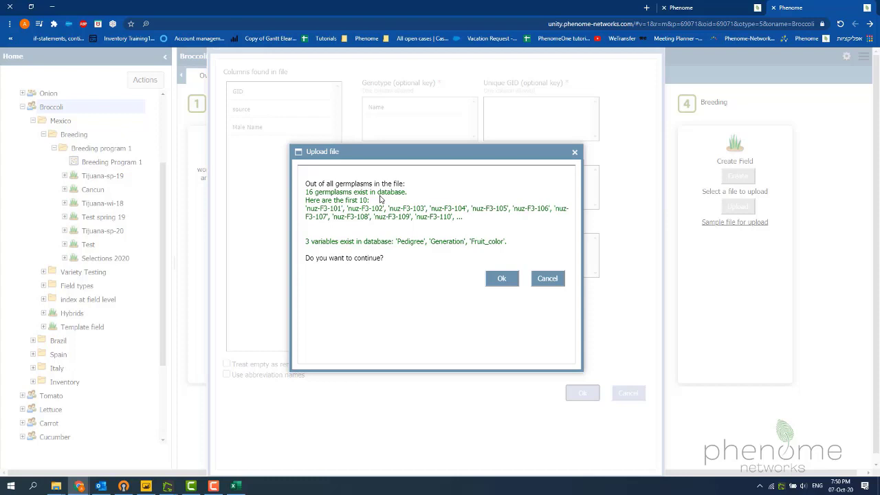
click(502, 281)
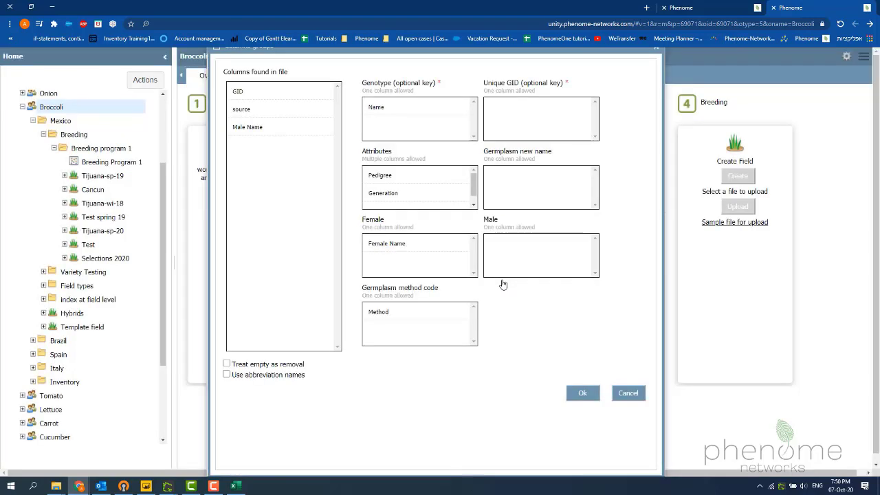
click(584, 393)
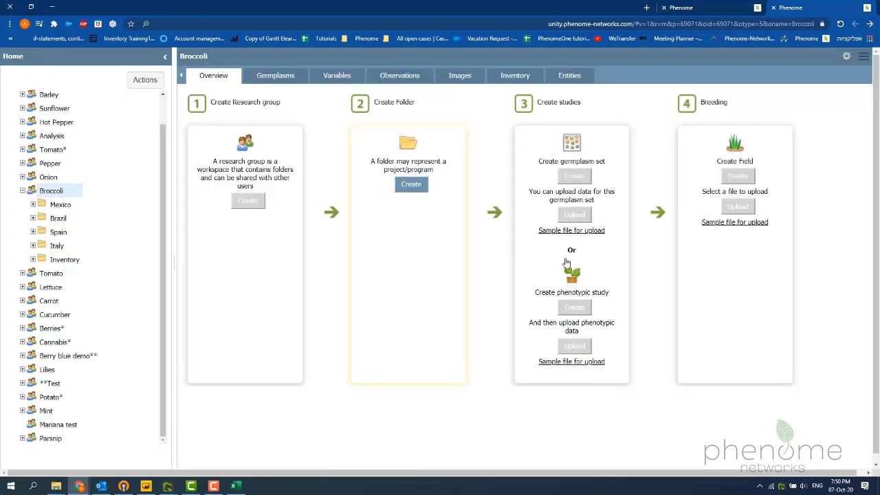
click(846, 57)
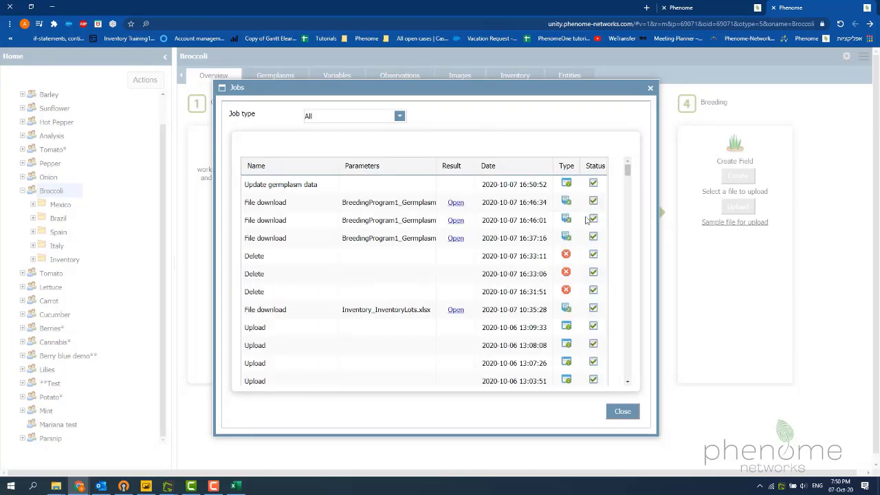
click(622, 411)
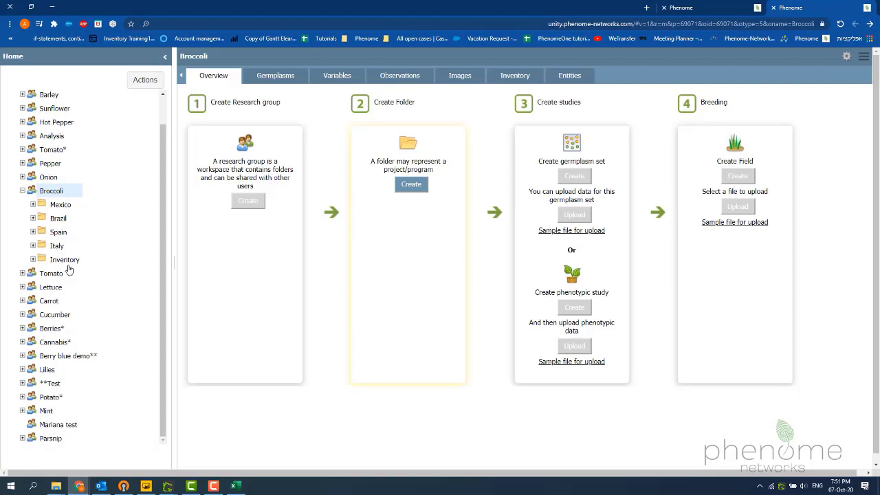
Open the Breeding Program 1 germplasm set under Mexico and refresh its table to check method, generation, female parent and fruit color.
click(33, 205)
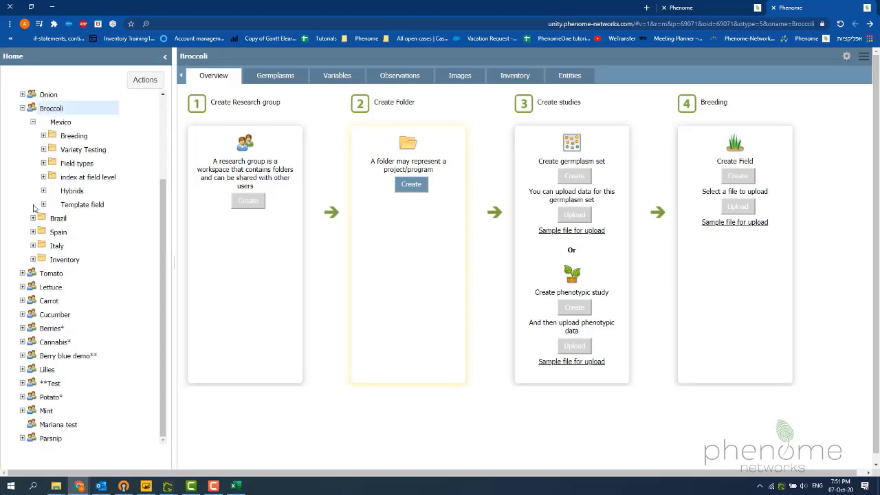
click(95, 163)
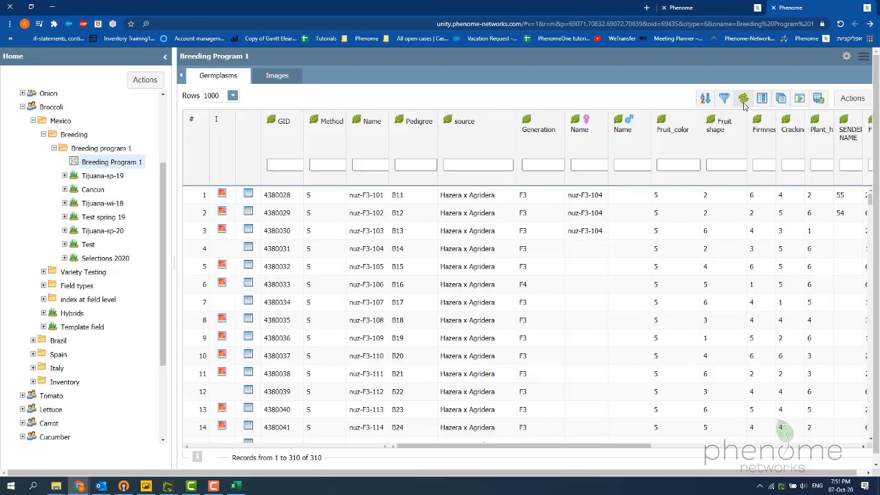
click(744, 101)
click(496, 216)
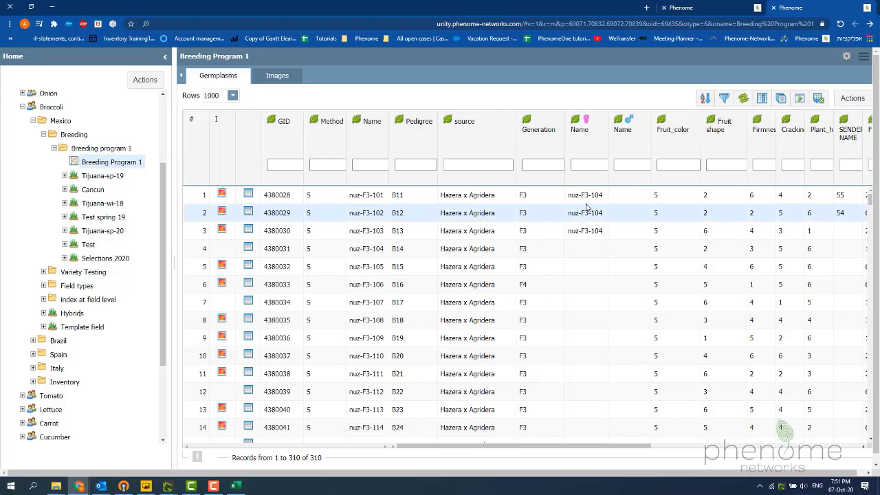